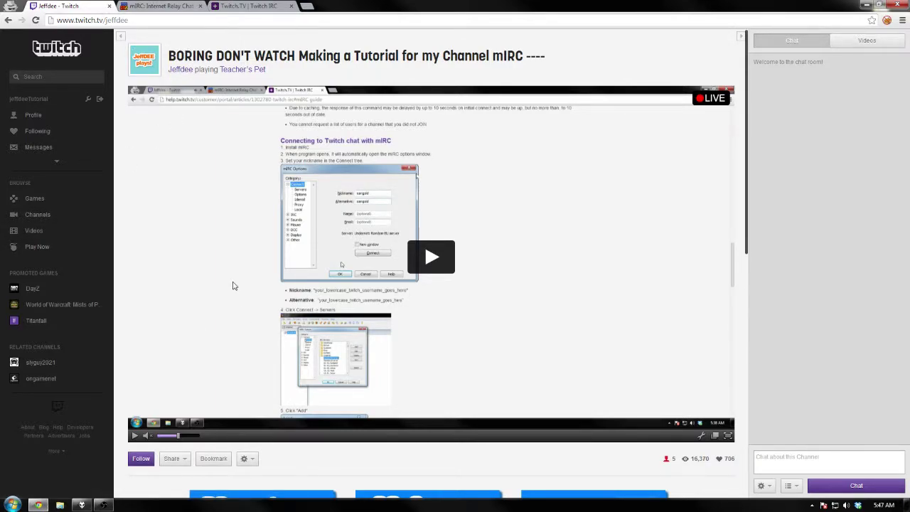
# Step: Find the 'Connecting to Twitch chat with mIRC' instructions in the Twitch IRC help article
pyautogui.click(261, 5)
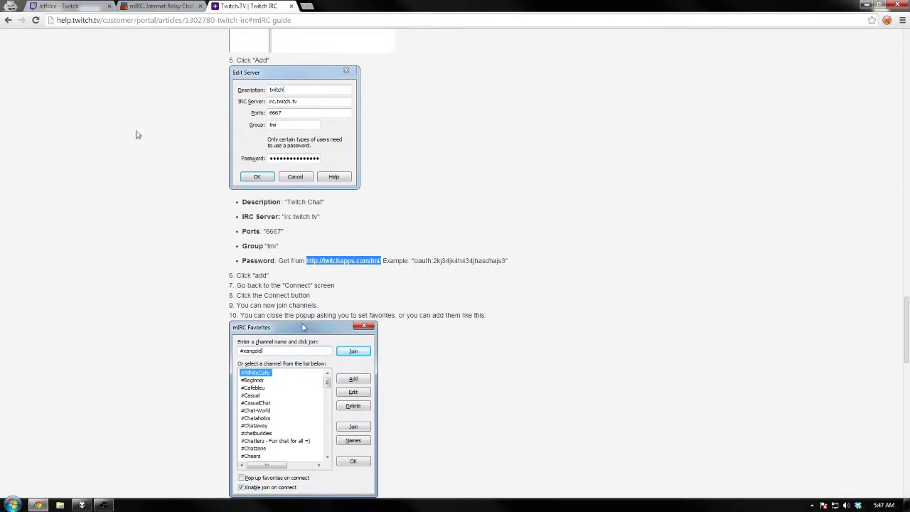
pyautogui.scroll(20, 146, 291)
pyautogui.scroll(4, 199, 313)
pyautogui.scroll(-9, 223, 298)
pyautogui.scroll(1, 212, 292)
pyautogui.scroll(-1, 212, 292)
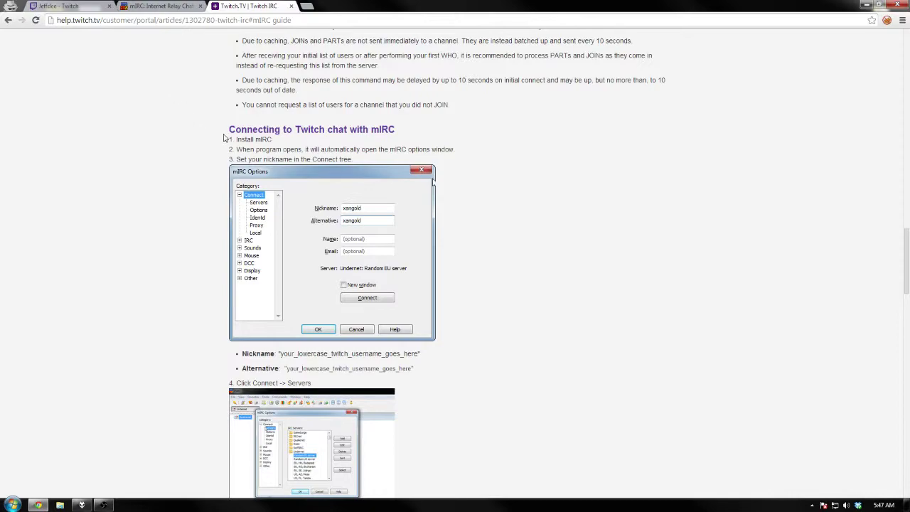
pyautogui.scroll(-1, 227, 138)
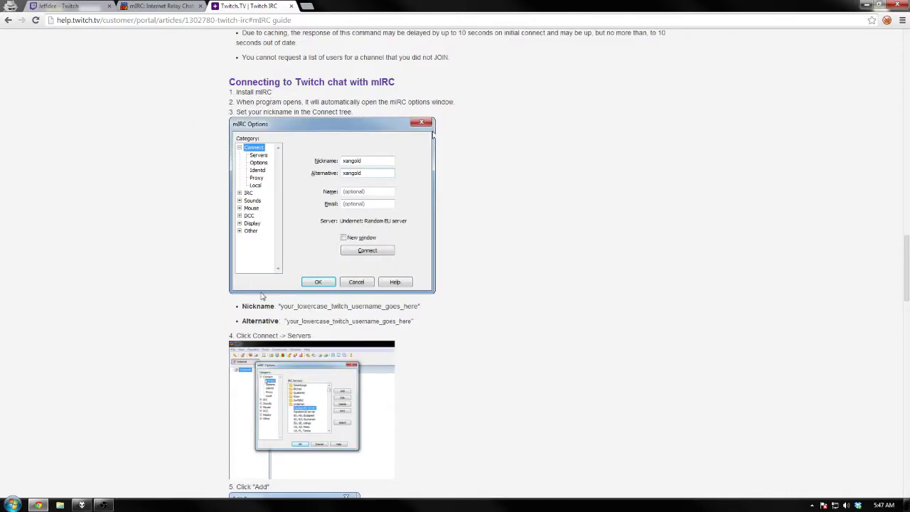
pyautogui.scroll(-3, 263, 297)
pyautogui.scroll(-1, 172, 320)
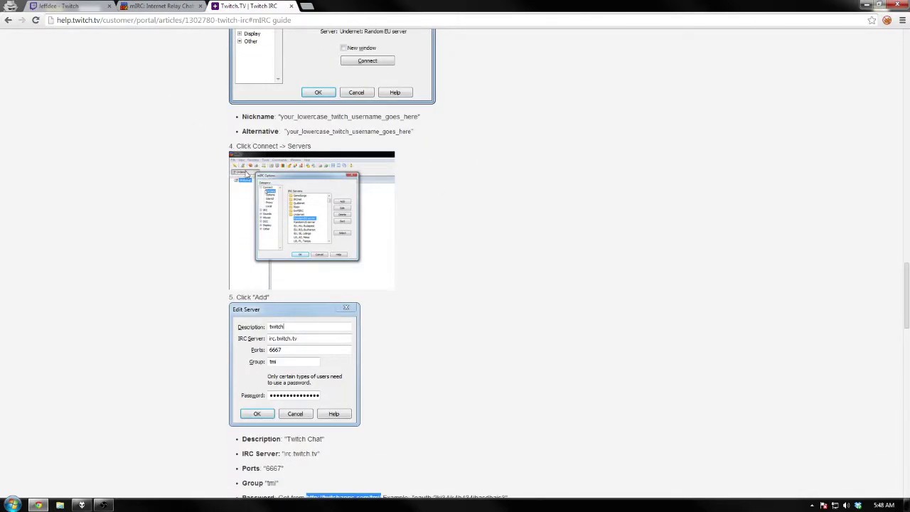
pyautogui.scroll(-1, 169, 306)
pyautogui.scroll(-2, 172, 309)
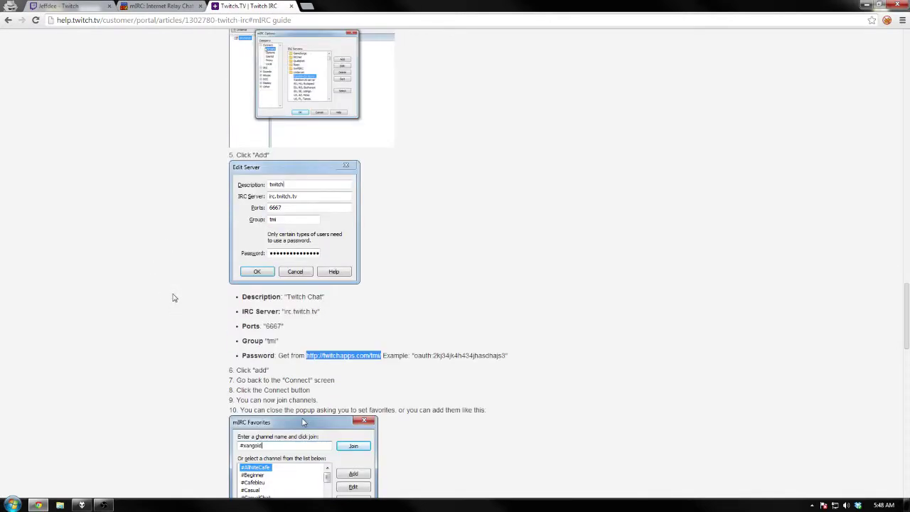
pyautogui.scroll(7, 172, 302)
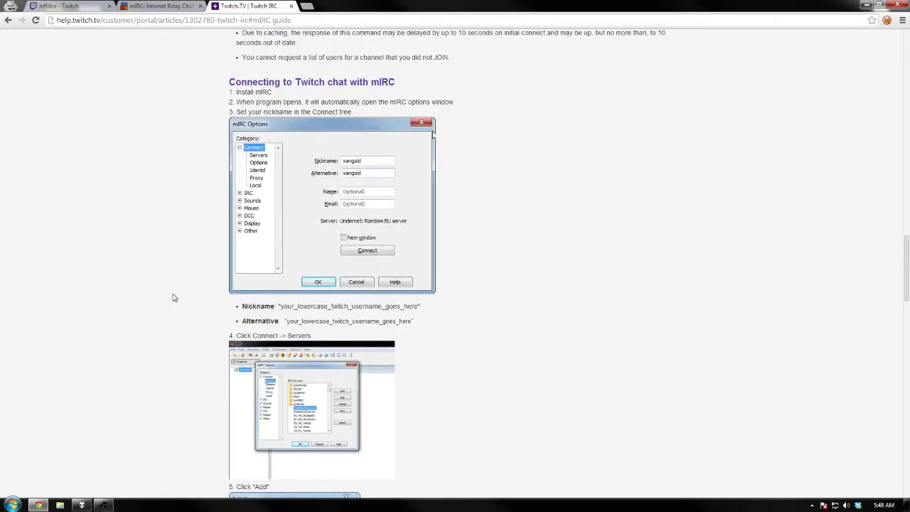
pyautogui.scroll(-2, 169, 280)
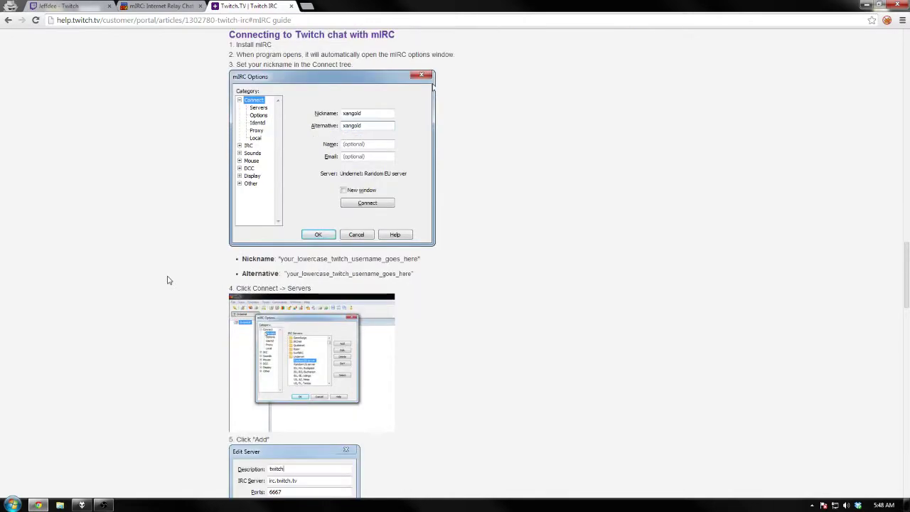
pyautogui.scroll(1, 171, 305)
# Step: Download the mIRC 7.32 installer from Download.com via the mIRC website and run it
pyautogui.click(169, 5)
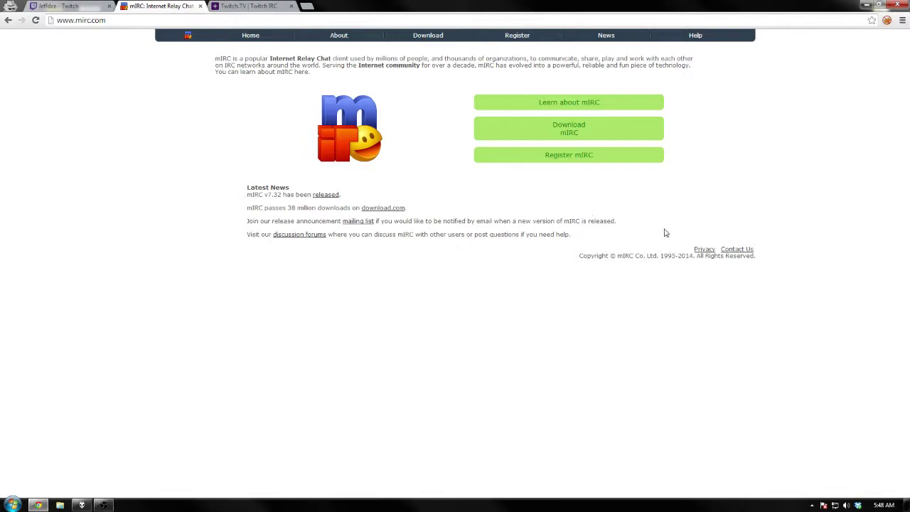
pyautogui.click(565, 132)
pyautogui.click(610, 123)
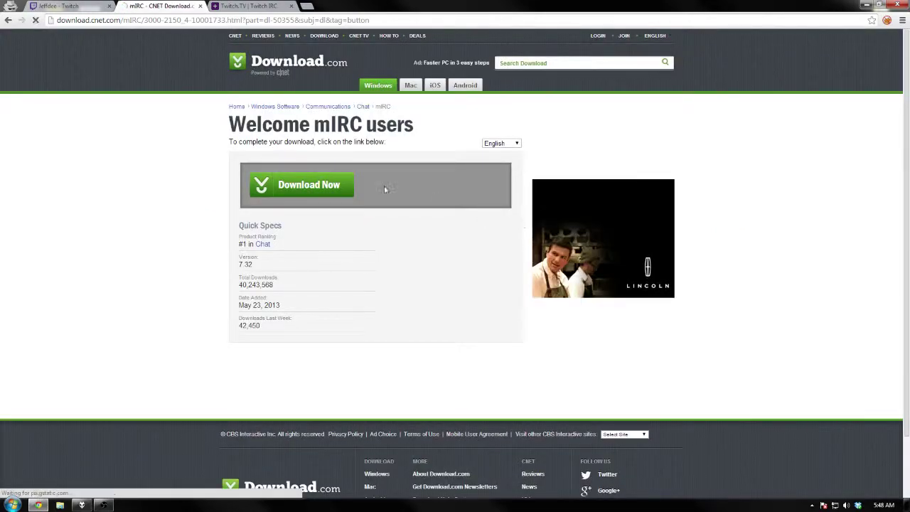
pyautogui.click(308, 186)
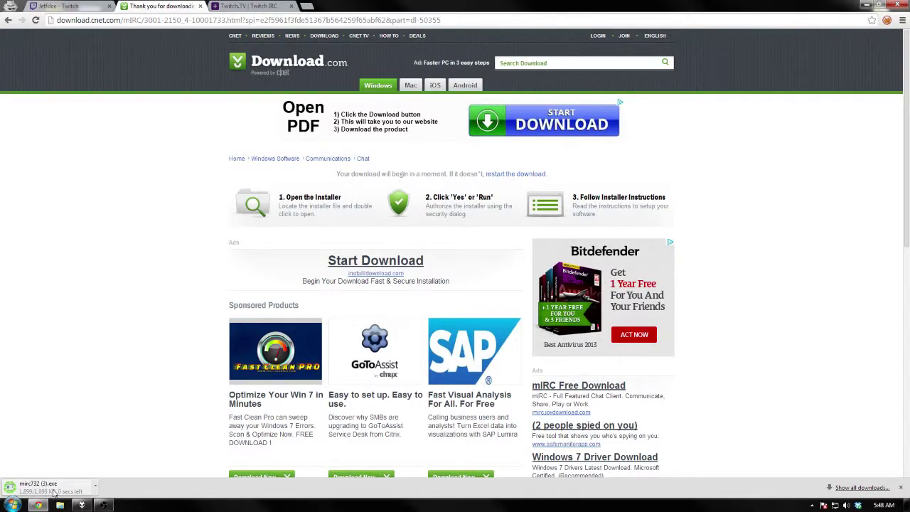
pyautogui.click(63, 491)
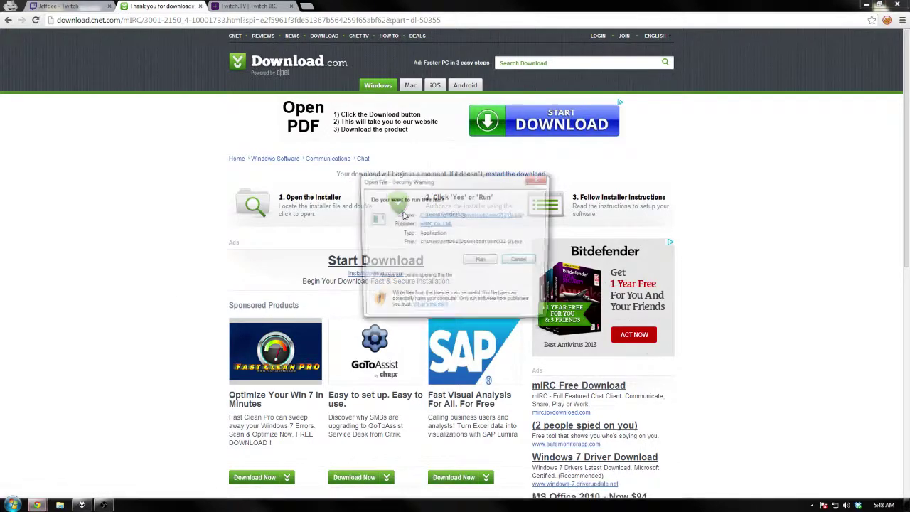
# Step: Start mIRC Setup, accept the licence, and keep the default folder and components
pyautogui.click(478, 266)
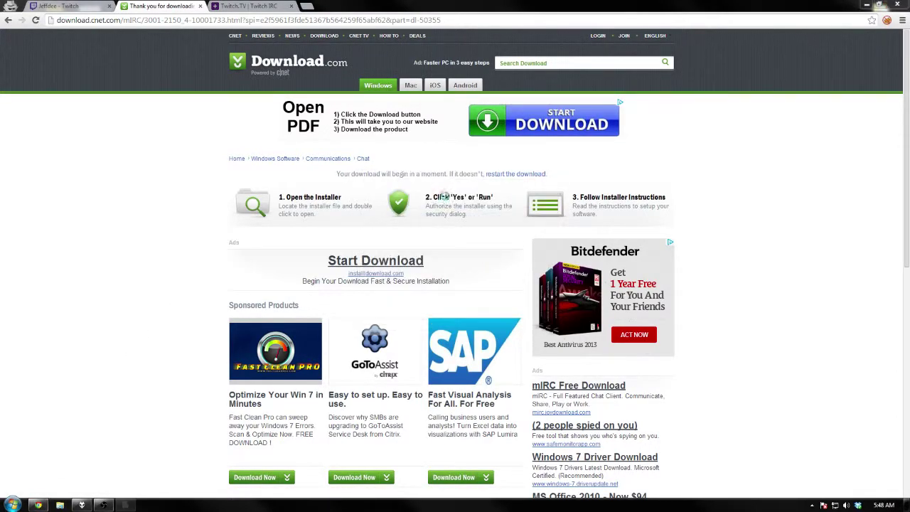
pyautogui.click(507, 328)
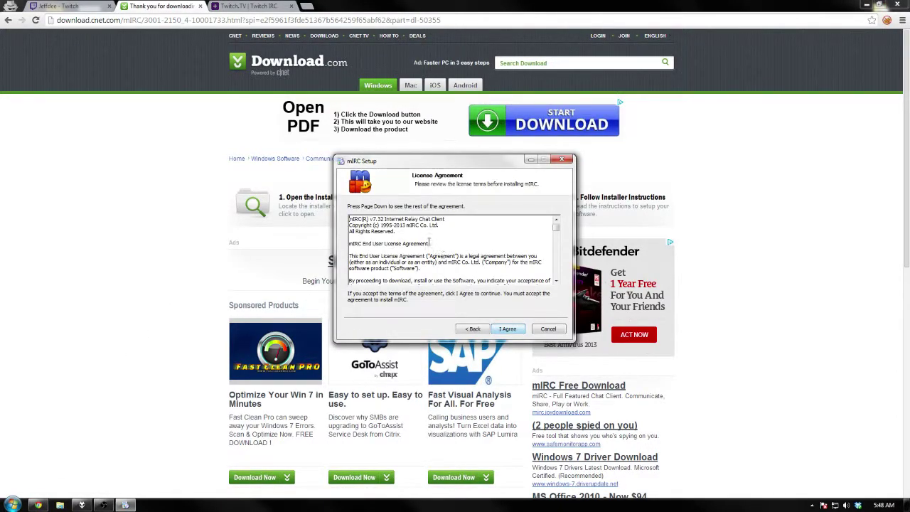
pyautogui.click(507, 329)
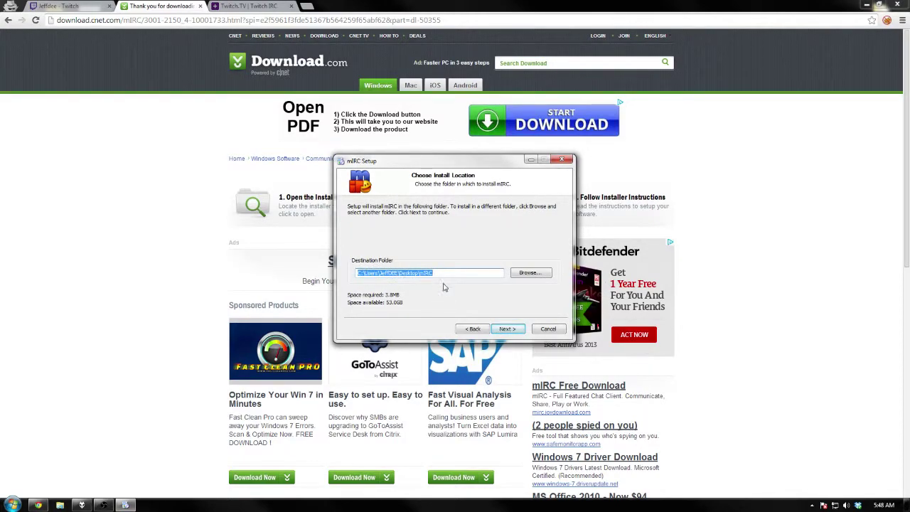
pyautogui.click(499, 330)
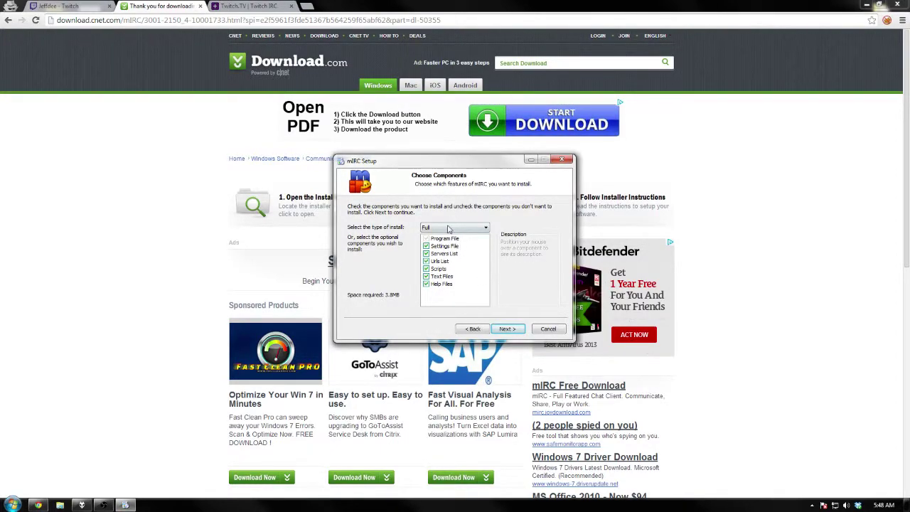
pyautogui.click(507, 329)
# Step: Turn off desktop and Start menu shortcuts, file backup and update checks, then install and launch mIRC
pyautogui.click(358, 218)
pyautogui.click(357, 230)
pyautogui.click(357, 241)
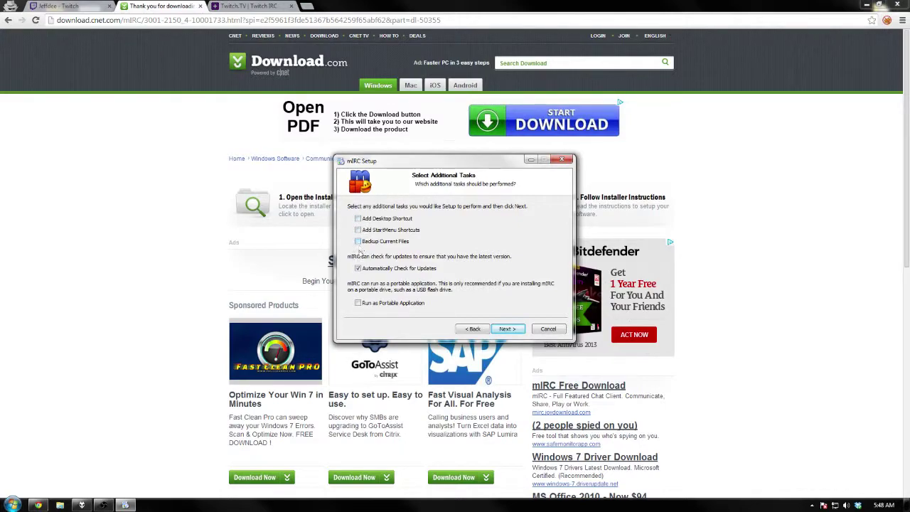
pyautogui.click(357, 268)
pyautogui.click(501, 330)
pyautogui.click(506, 329)
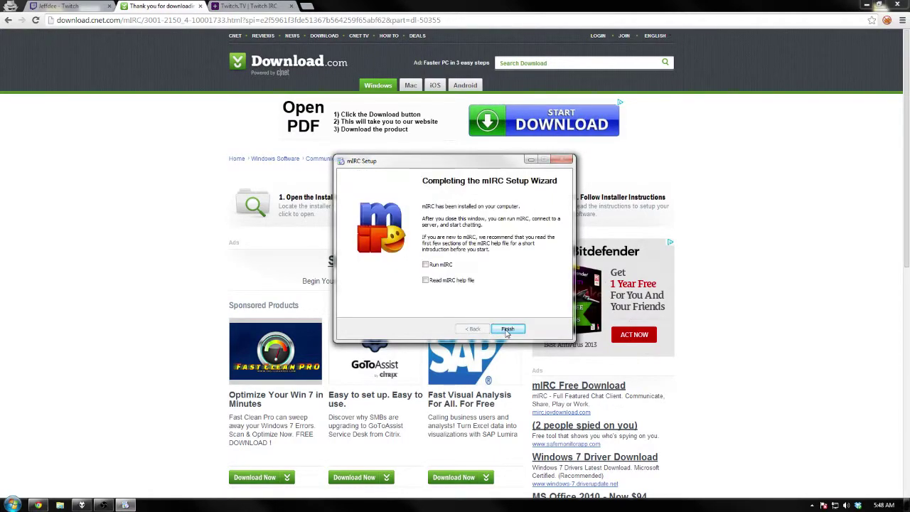
pyautogui.click(512, 330)
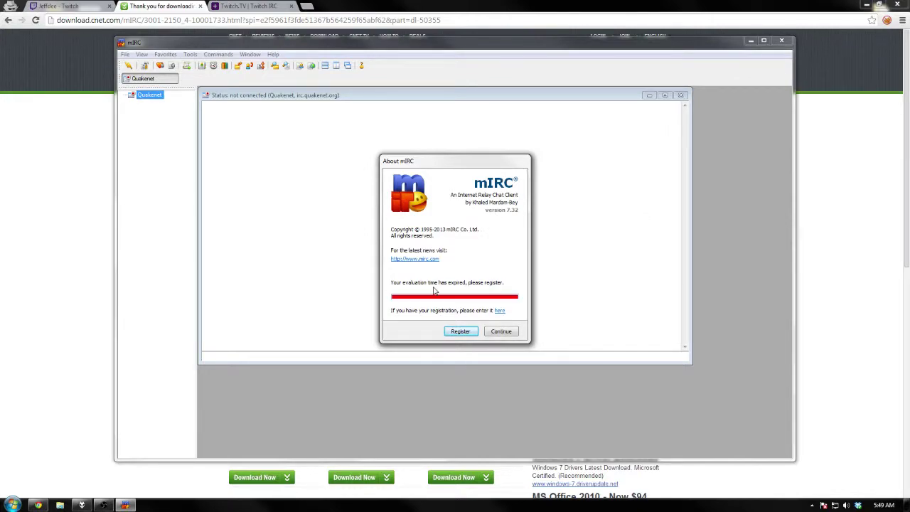
# Step: Dismiss the evaluation reminder, enter the Twitch username as nickname and alternative, and show the Servers list
pyautogui.click(499, 331)
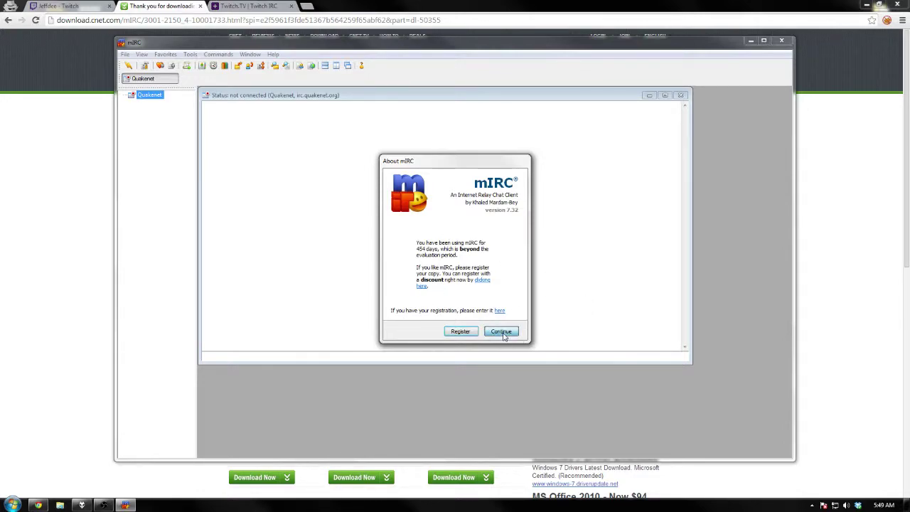
pyautogui.click(502, 332)
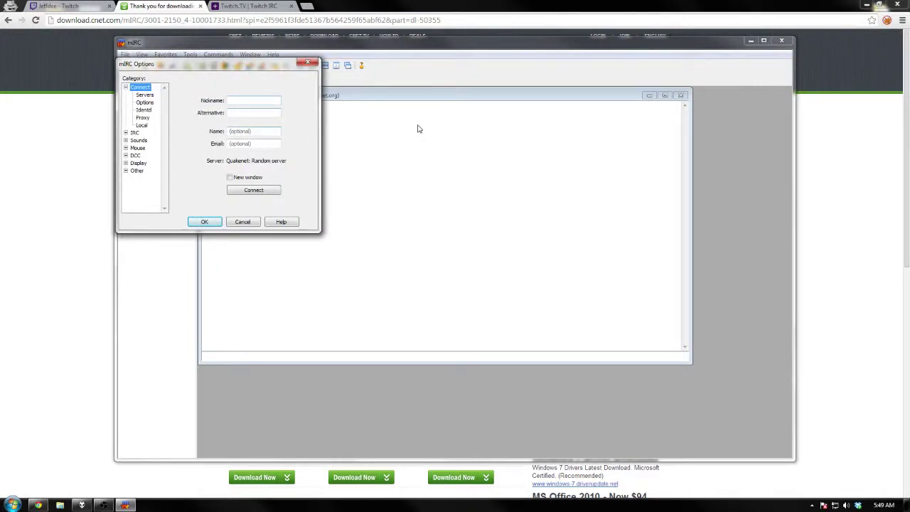
pyautogui.moveTo(233, 65); pyautogui.dragTo(267, 70)
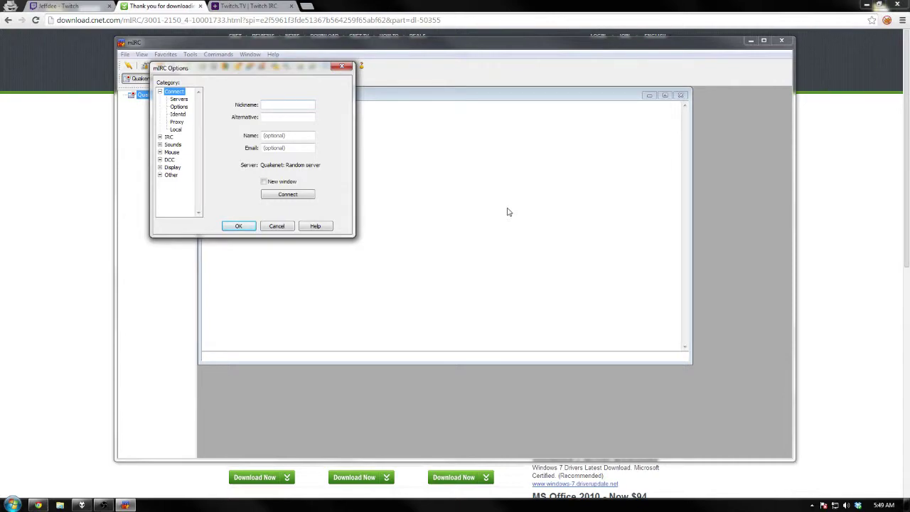
pyautogui.write('jef')
pyautogui.write('jeffde')
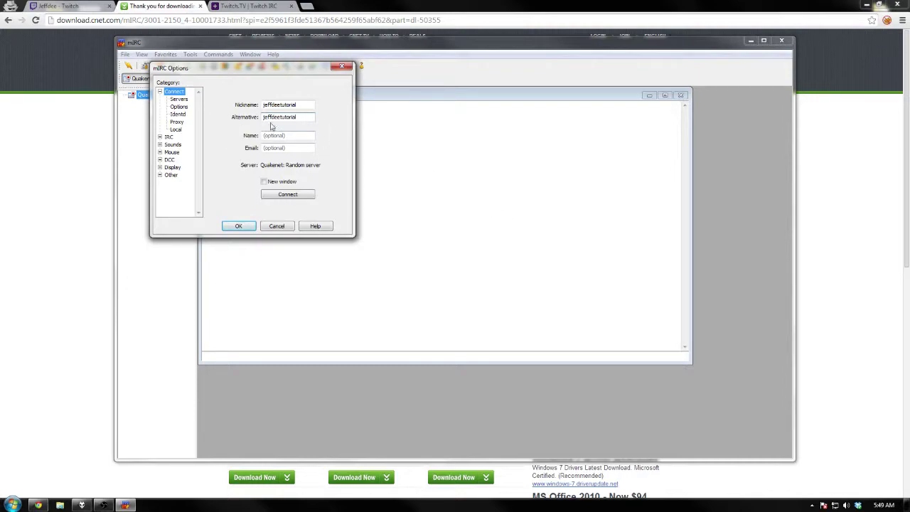
pyautogui.click(181, 100)
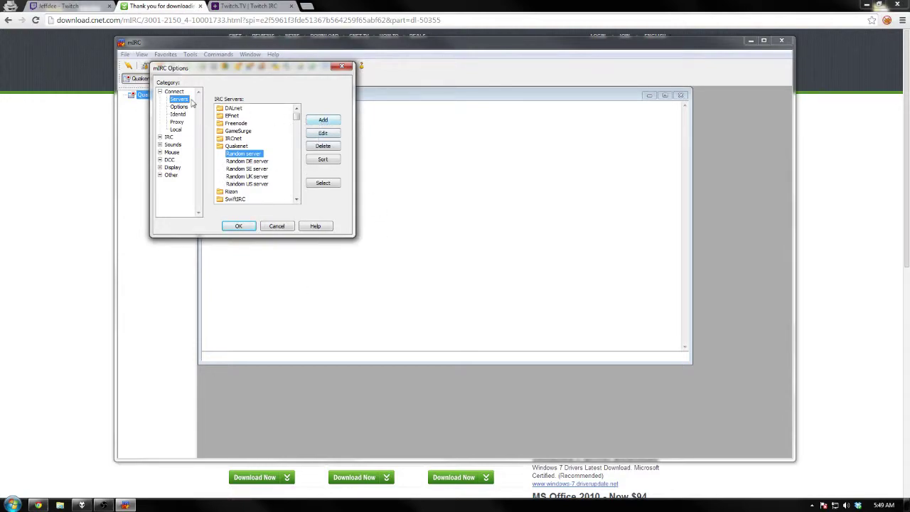
# Step: Add a new Twitch.tv server entry with irc.twitch.tv copied from the guide as its address
pyautogui.click(322, 120)
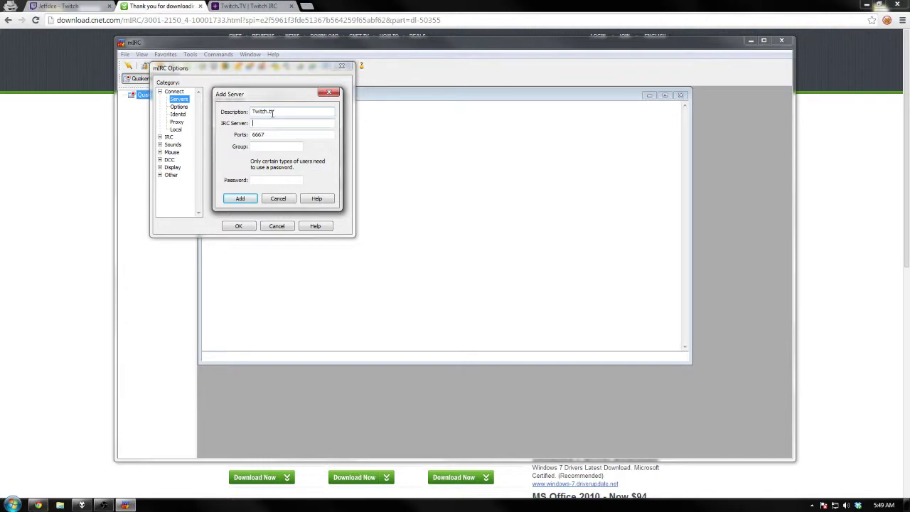
pyautogui.click(249, 6)
pyautogui.scroll(-1, 161, 313)
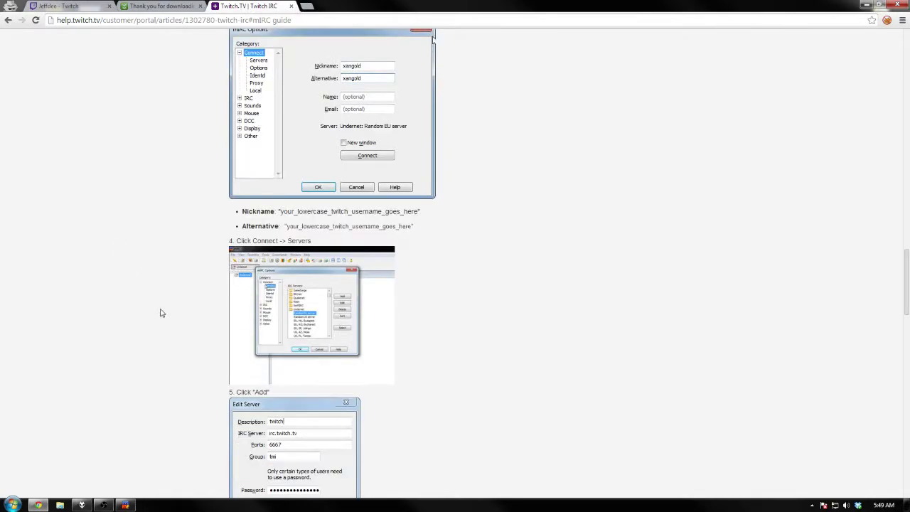
pyautogui.scroll(-4, 157, 266)
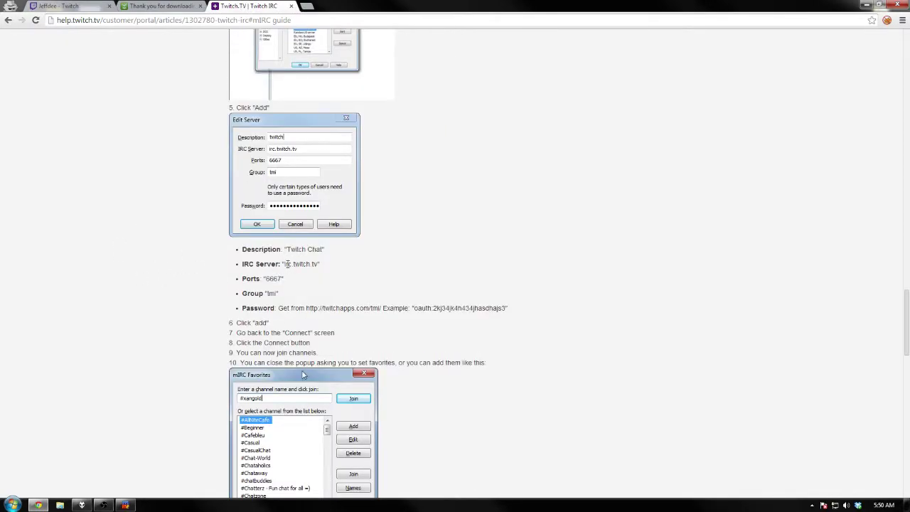
pyautogui.moveTo(285, 264); pyautogui.dragTo(318, 264)
pyautogui.hotkey('ctrl', 'c')
pyautogui.click(126, 505)
pyautogui.hotkey('ctrl', 'v')
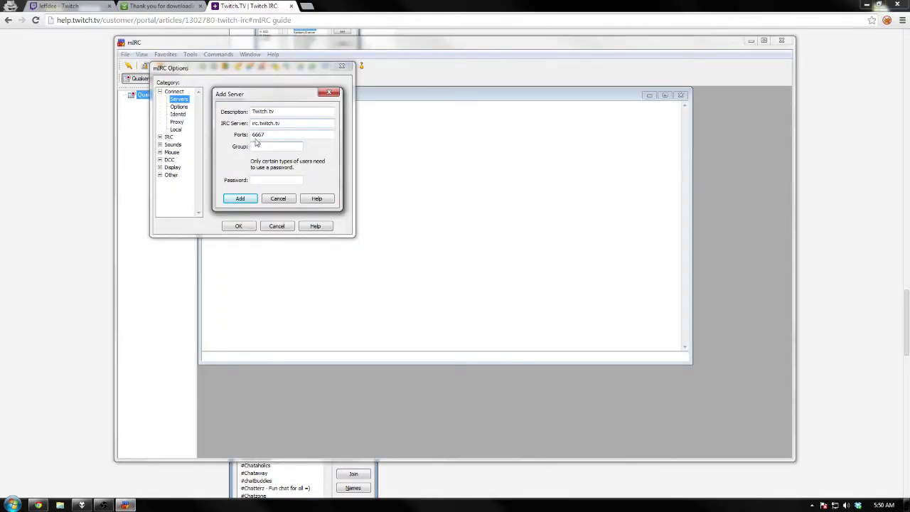
# Step: Set the server group to tmi and select the twitchapps.com/tmi password generator link
pyautogui.click(54, 203)
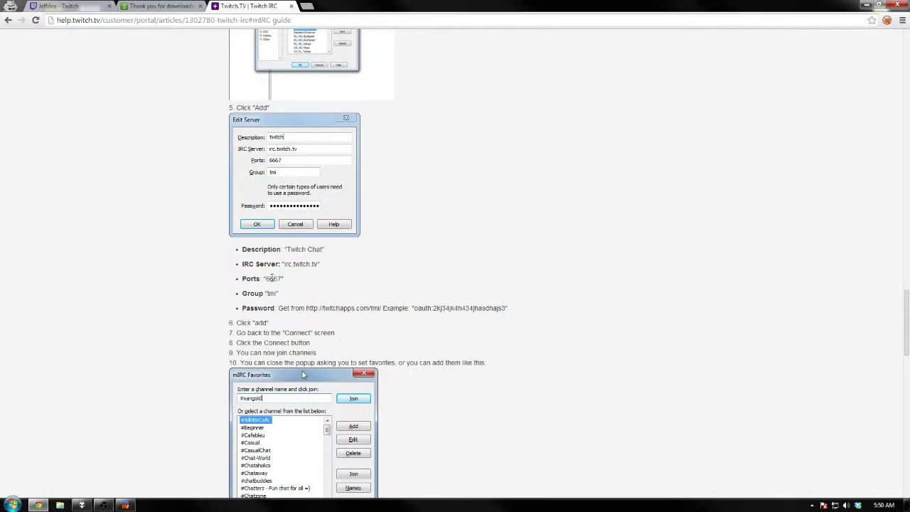
pyautogui.hotkey('alt', 'Tab')
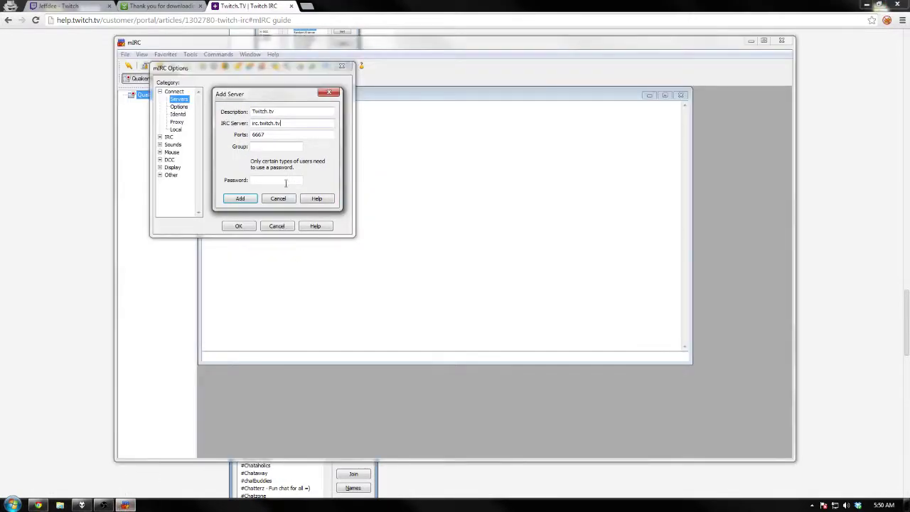
pyautogui.click(285, 147)
pyautogui.write('tmi')
pyautogui.click(33, 239)
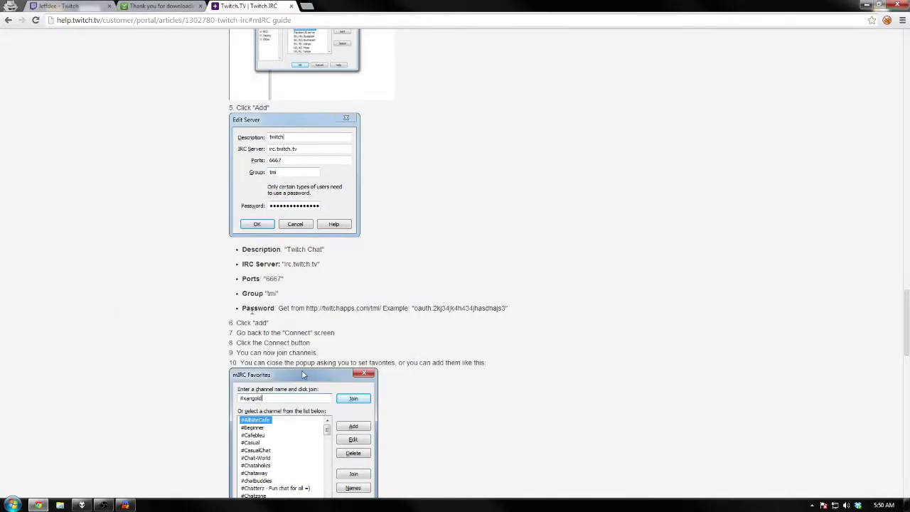
pyautogui.moveTo(307, 309); pyautogui.dragTo(386, 304)
pyautogui.hotkey('ctrl', 'c')
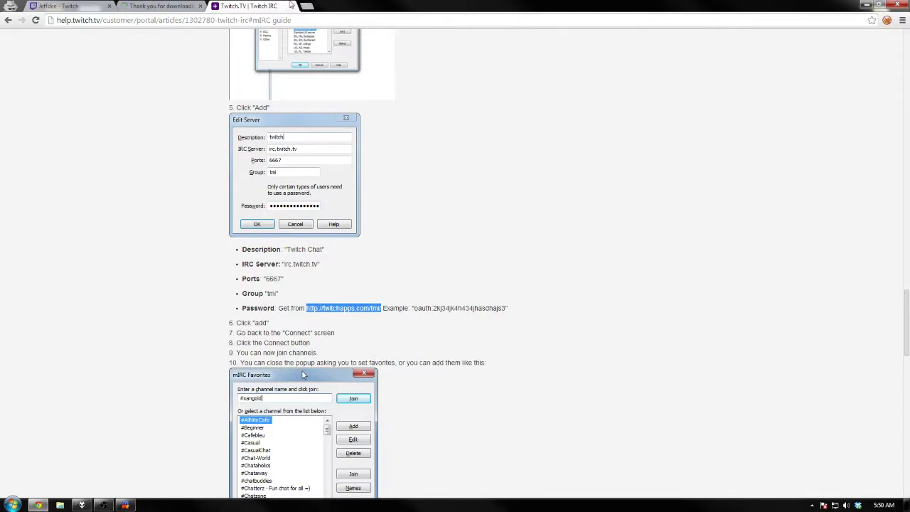
# Step: Generate a Twitch OAuth chat password at twitchapps.com/tmi and copy it
pyautogui.click(308, 6)
pyautogui.hotkey('ctrl', 'v')
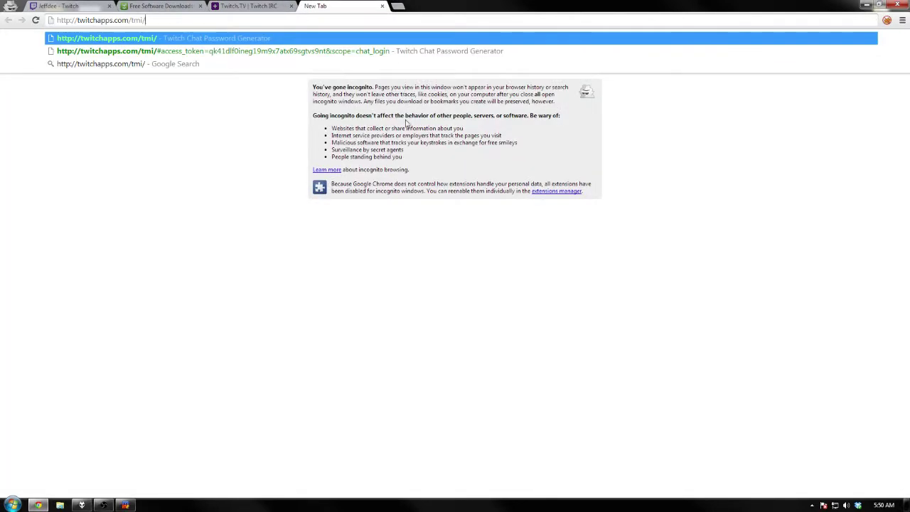
pyautogui.press('Return')
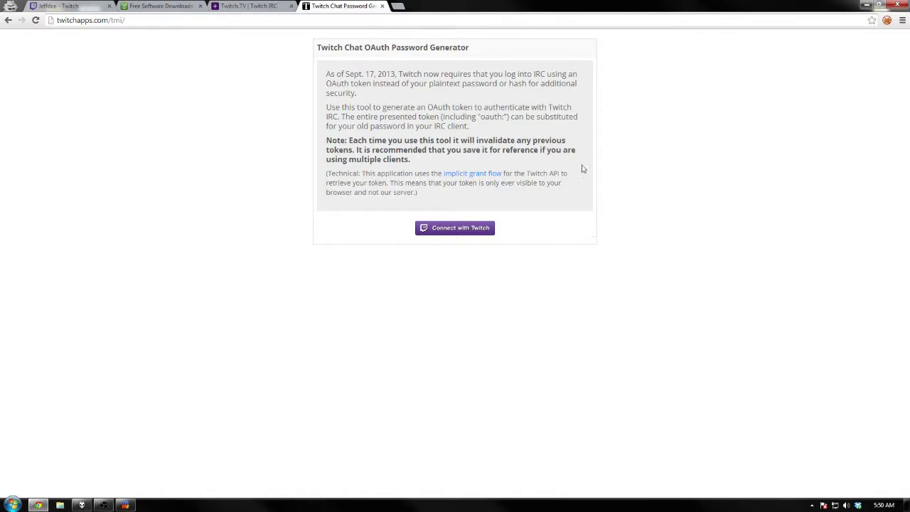
pyautogui.click(461, 229)
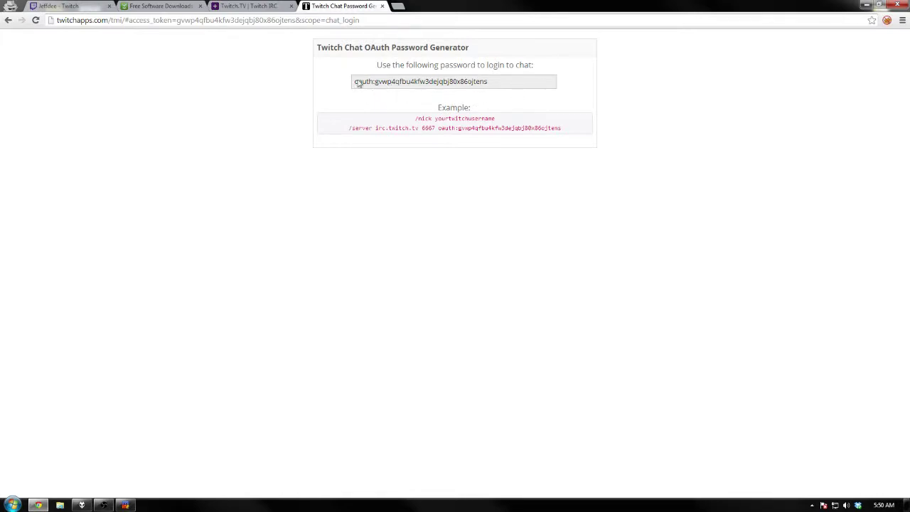
pyautogui.click(430, 87)
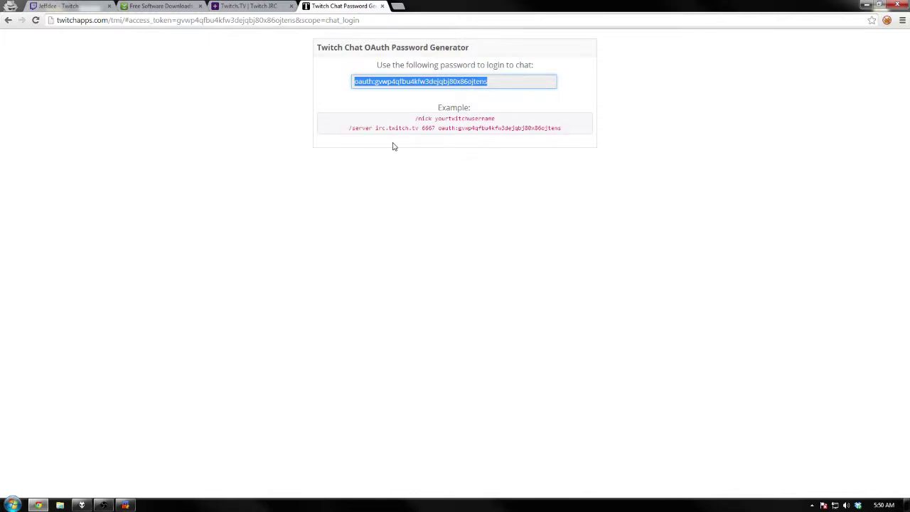
pyautogui.click(238, 6)
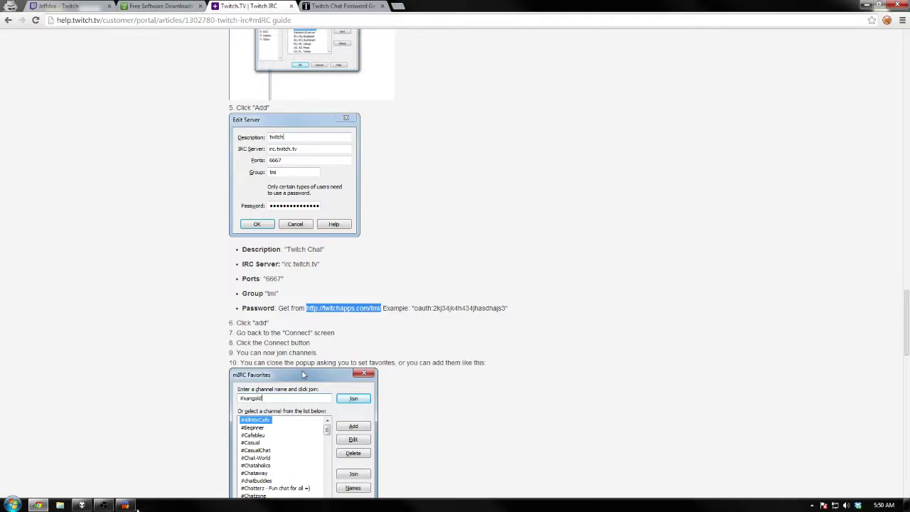
# Step: Save the Twitch.tv server with the pasted OAuth password and connect to irc.twitch.tv
pyautogui.hotkey('alt', 'Tab')
pyautogui.click(274, 179)
pyautogui.hotkey('ctrl', 'v')
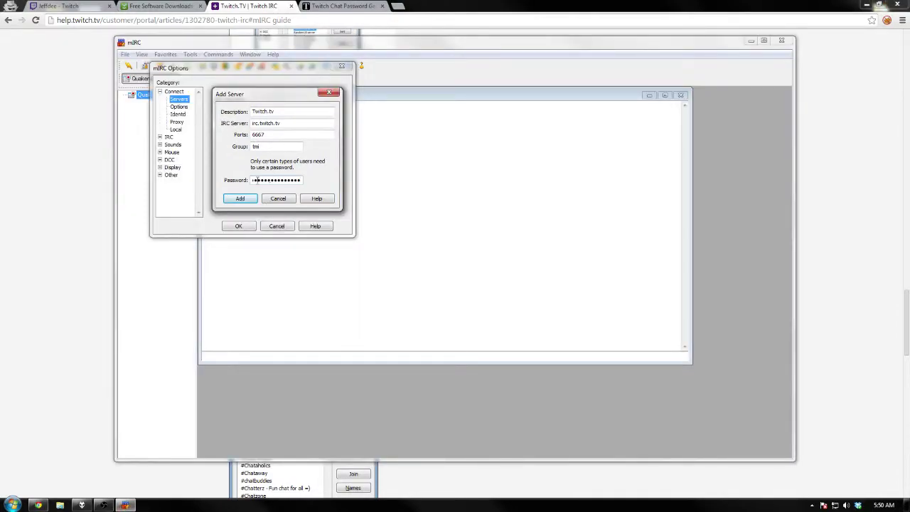
pyautogui.click(239, 199)
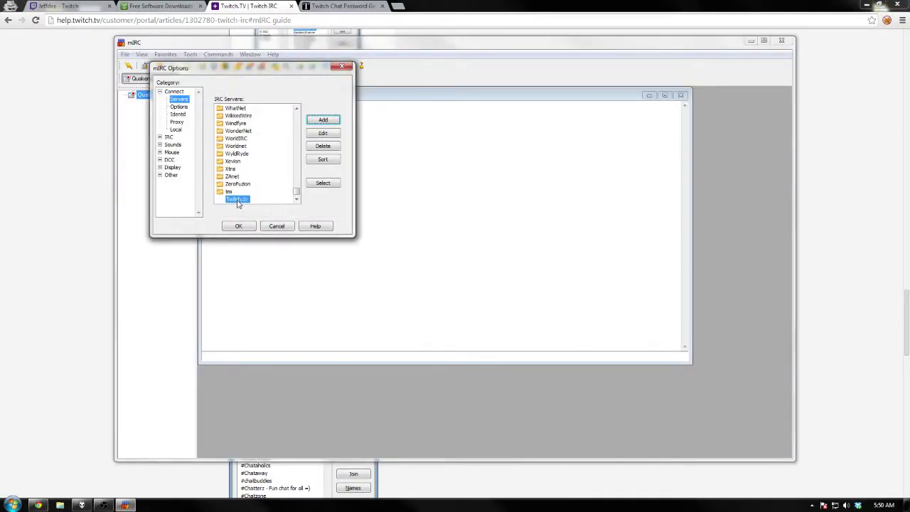
pyautogui.click(238, 201)
pyautogui.doubleClick(238, 200)
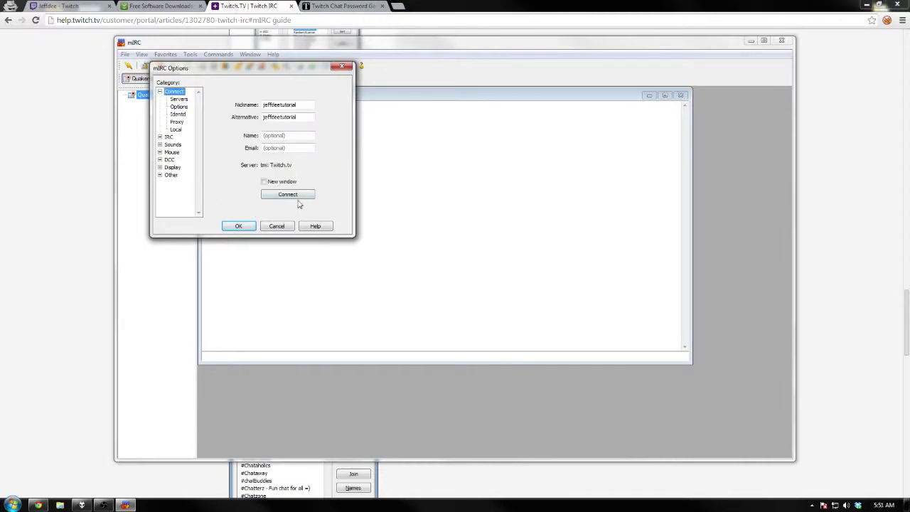
pyautogui.click(287, 195)
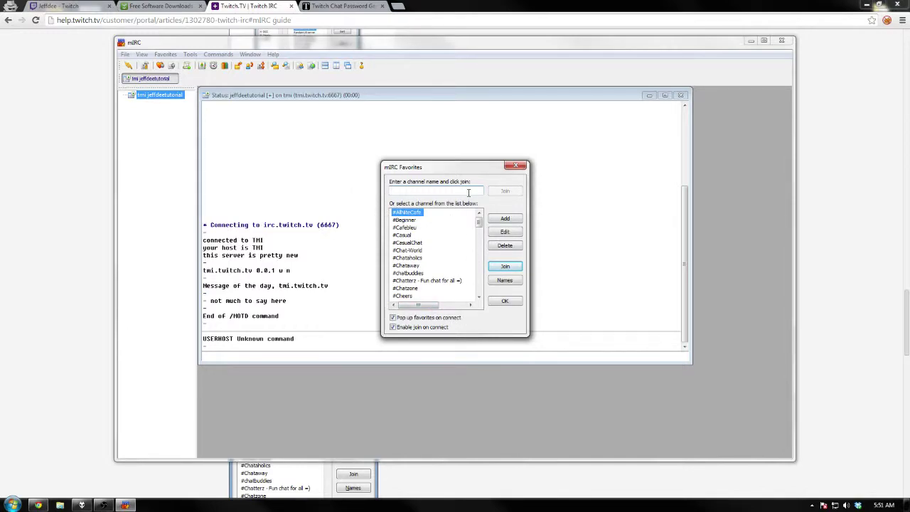
# Step: Join the streamer's channel, enlarge its chat window and narrow the nick list, then post HELLO WORLD!
pyautogui.write('jeffdee')
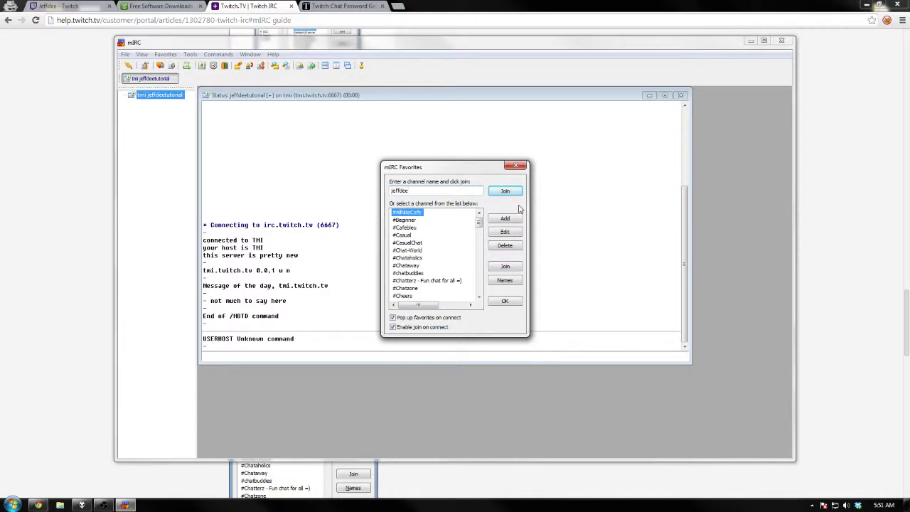
pyautogui.click(495, 189)
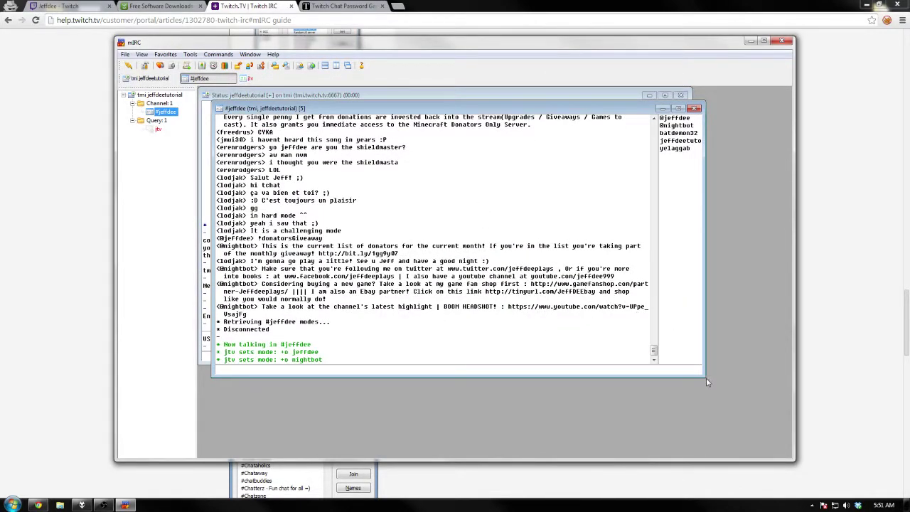
pyautogui.moveTo(706, 377); pyautogui.dragTo(771, 430)
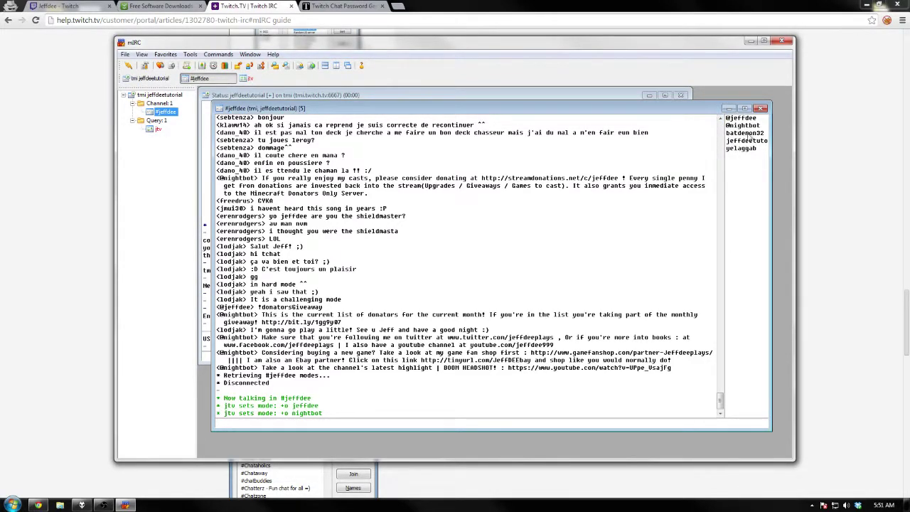
pyautogui.moveTo(725, 166)
pyautogui.mouseDown()
pyautogui.moveTo(649, 177)
pyautogui.moveTo(736, 177)
pyautogui.mouseUp()
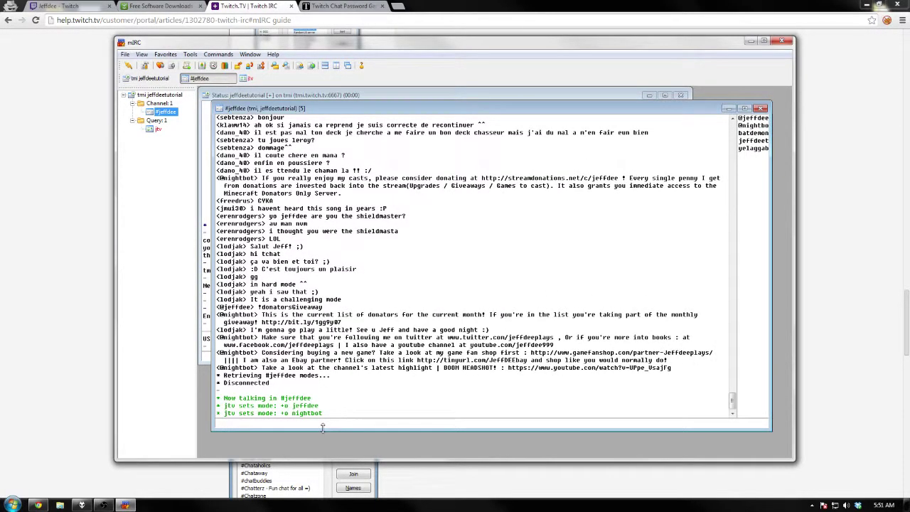
pyautogui.write('!!LLO WOR')
pyautogui.write('LD!')
pyautogui.press('Return')
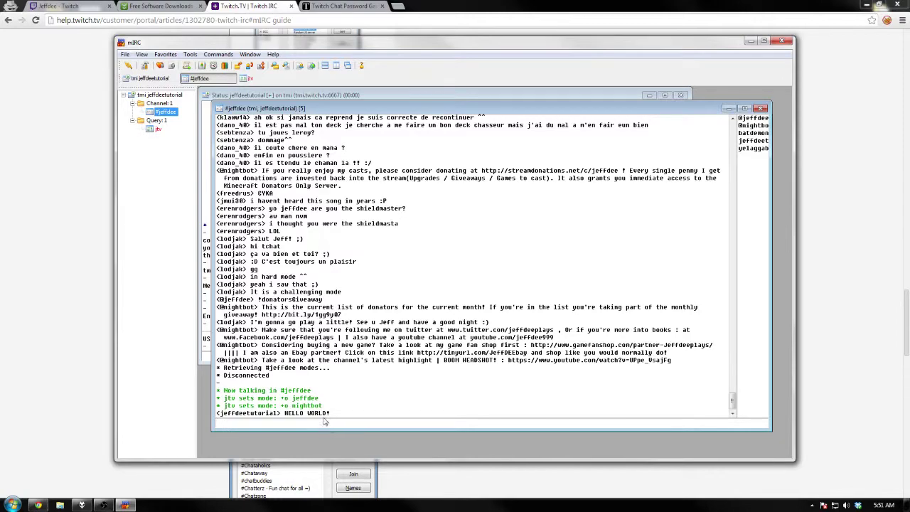
# Step: Send Helloooooo from the Twitch web chat and check it appears in mIRC
pyautogui.click(67, 5)
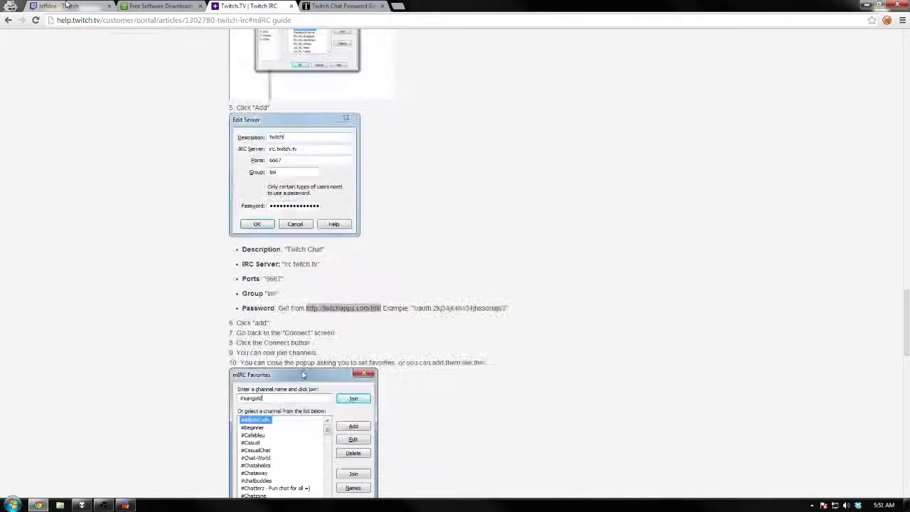
pyautogui.click(67, 5)
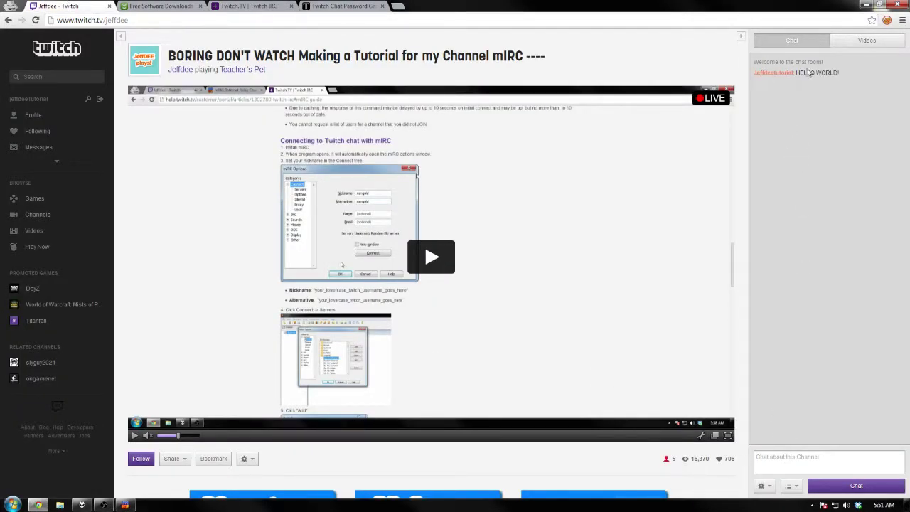
pyautogui.moveTo(844, 80); pyautogui.dragTo(757, 81)
pyautogui.click(774, 461)
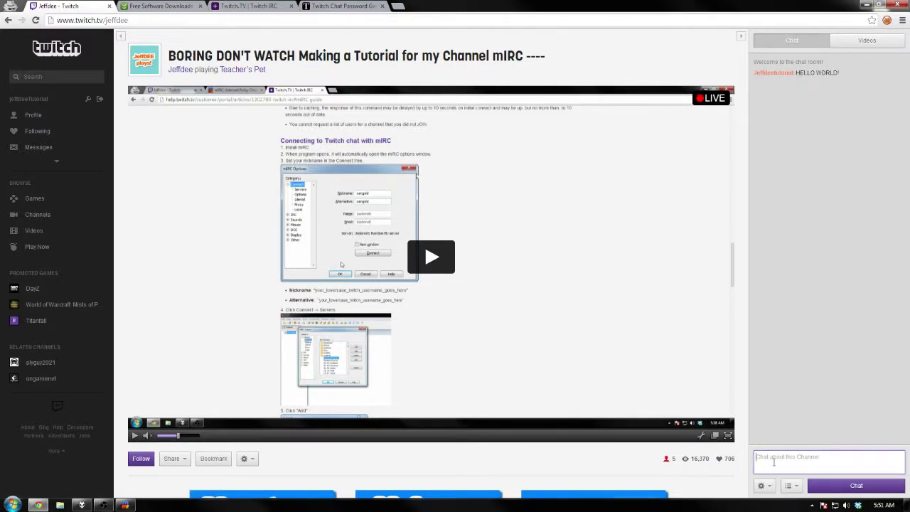
pyautogui.write('Helloooooo')
pyautogui.press('Return')
pyautogui.click(125, 505)
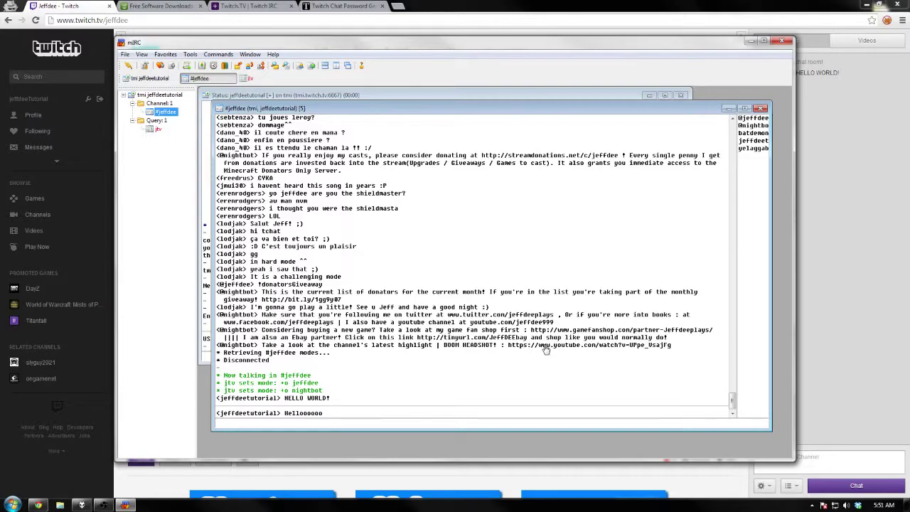
# Step: Return the chat log to the latest messages and begin a /join command for #manvsgame
pyautogui.scroll(10, 545, 348)
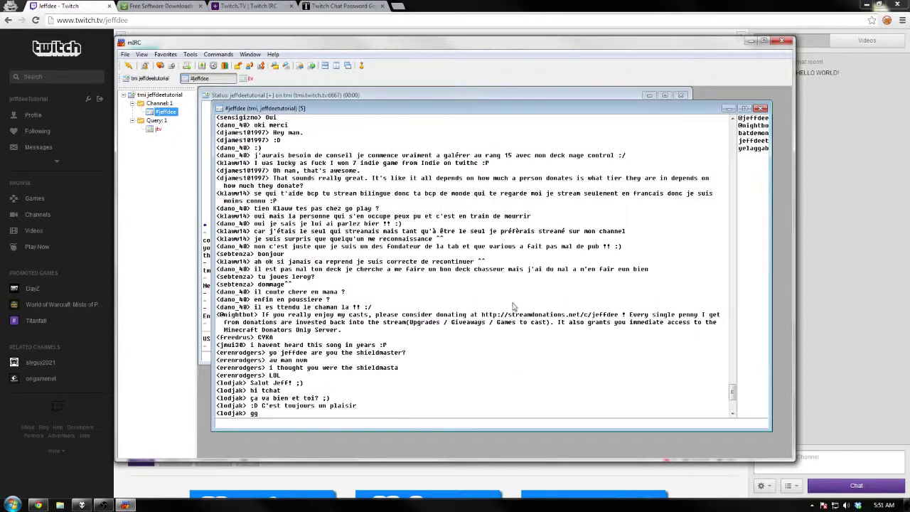
pyautogui.moveTo(733, 376); pyautogui.dragTo(754, 416)
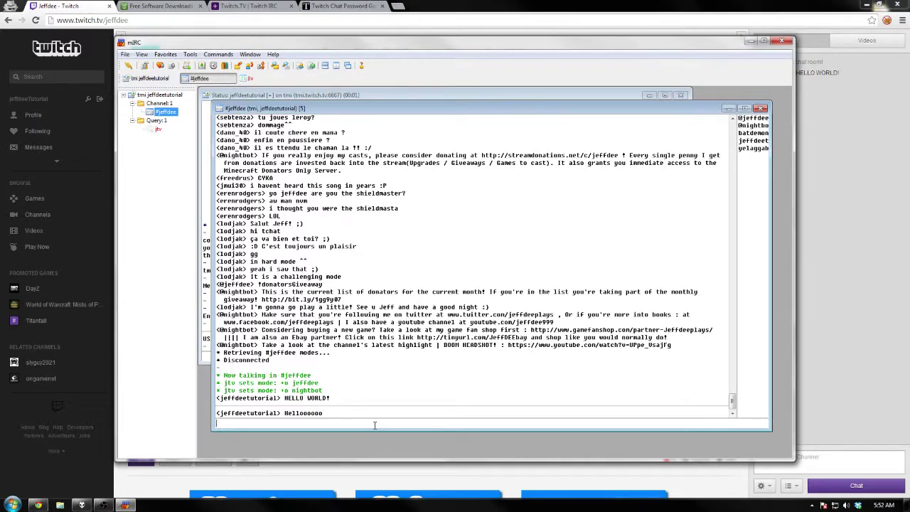
pyautogui.write('jo')
pyautogui.write('in #manvsgame')
# Step: Join #manvsgame, then close its channel window
pyautogui.press('Return')
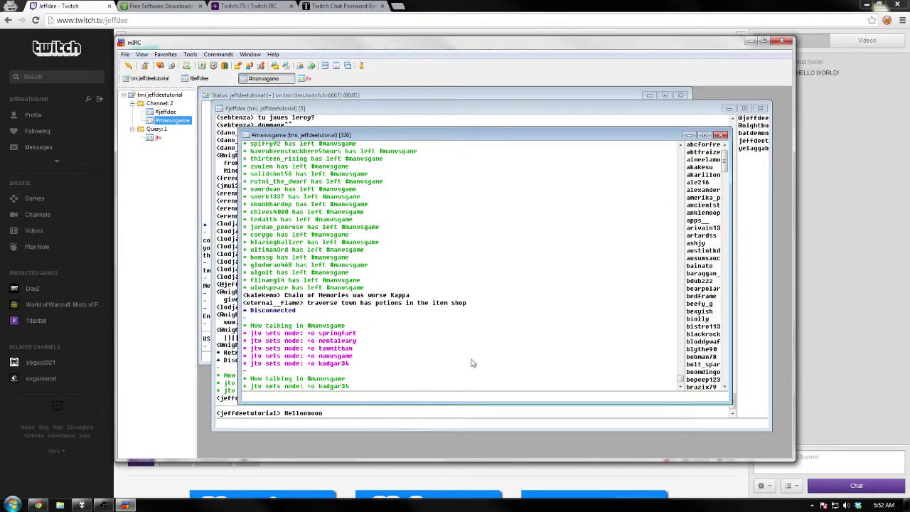
pyautogui.moveTo(725, 158)
pyautogui.mouseDown()
pyautogui.moveTo(729, 394)
pyautogui.moveTo(724, 145)
pyautogui.mouseUp()
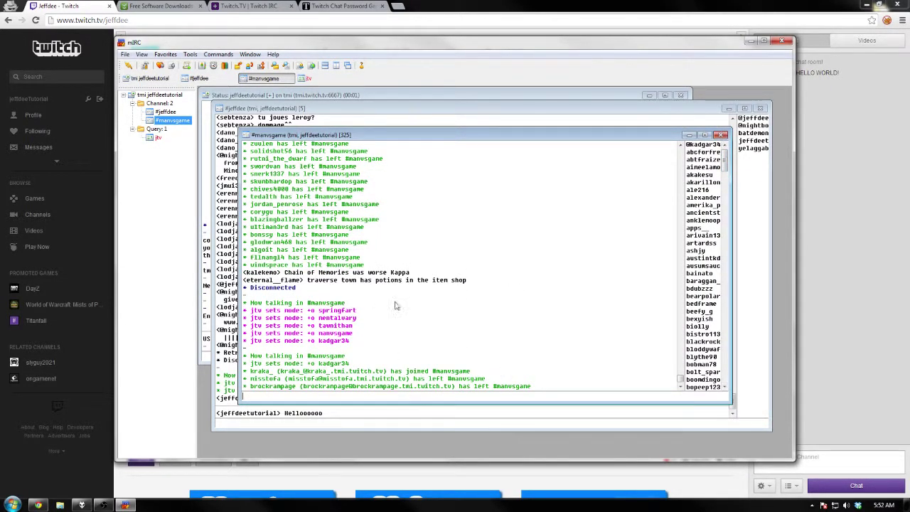
pyautogui.click(721, 134)
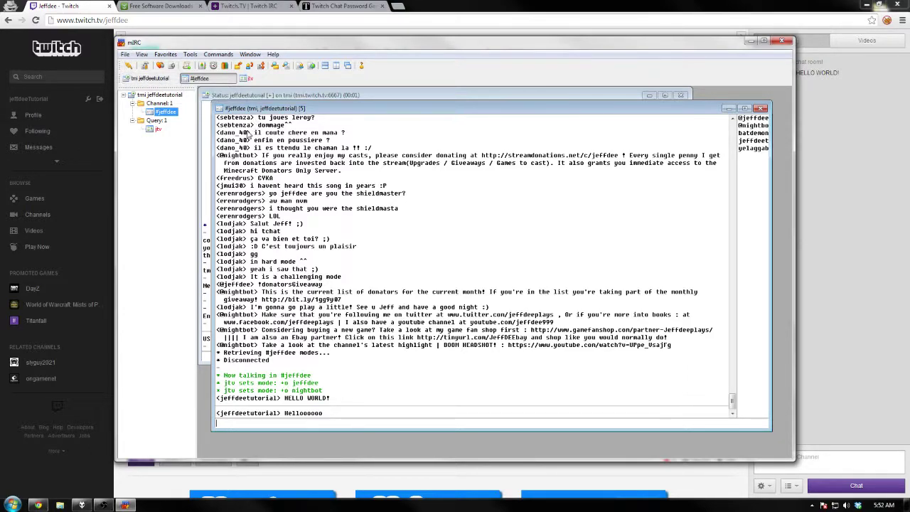
# Step: Maximize the #jeffdee channel window to fill the mIRC workspace
pyautogui.click(124, 56)
pyautogui.click(123, 56)
pyautogui.click(745, 108)
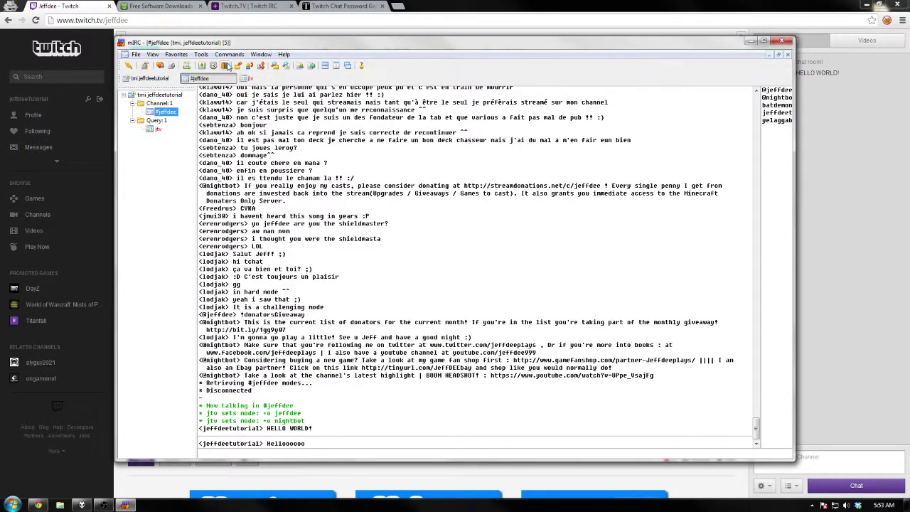
# Step: Apply the Rainbow Sky colour scheme in the Colors settings
pyautogui.click(226, 66)
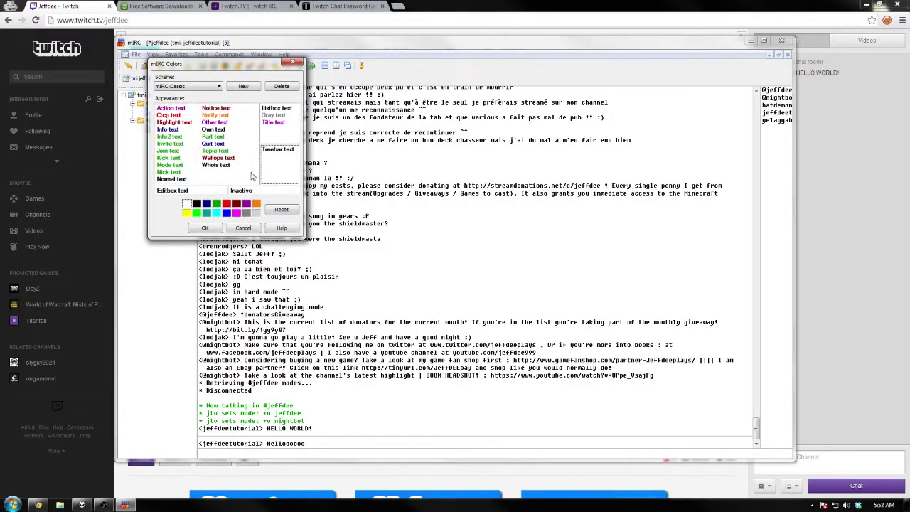
pyautogui.click(243, 227)
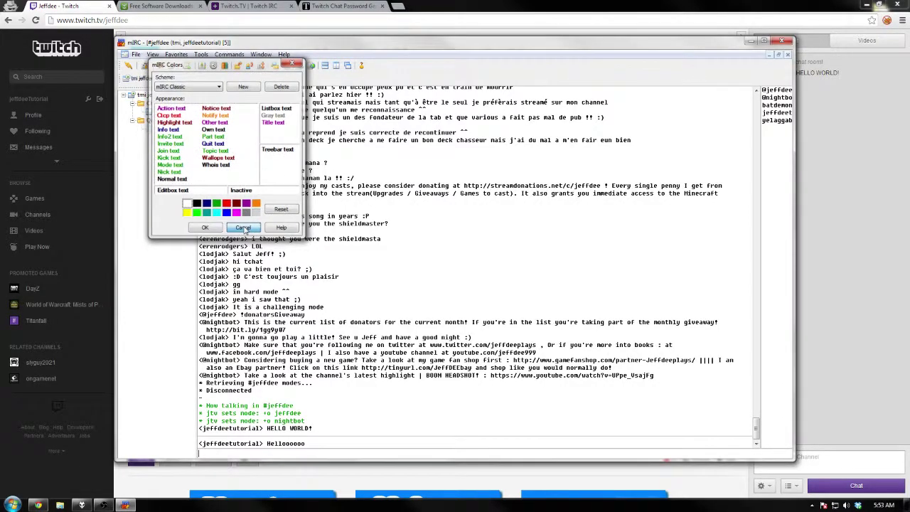
pyautogui.click(226, 65)
pyautogui.click(205, 87)
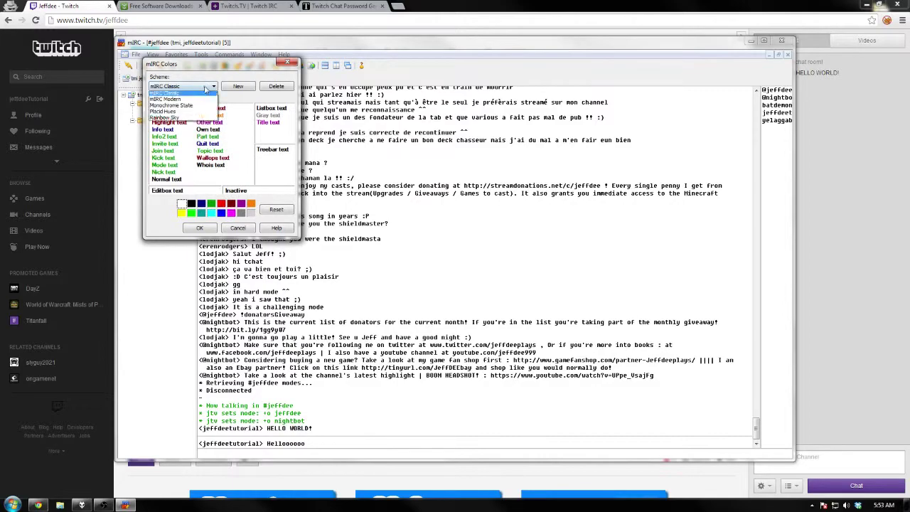
pyautogui.click(165, 99)
pyautogui.click(200, 228)
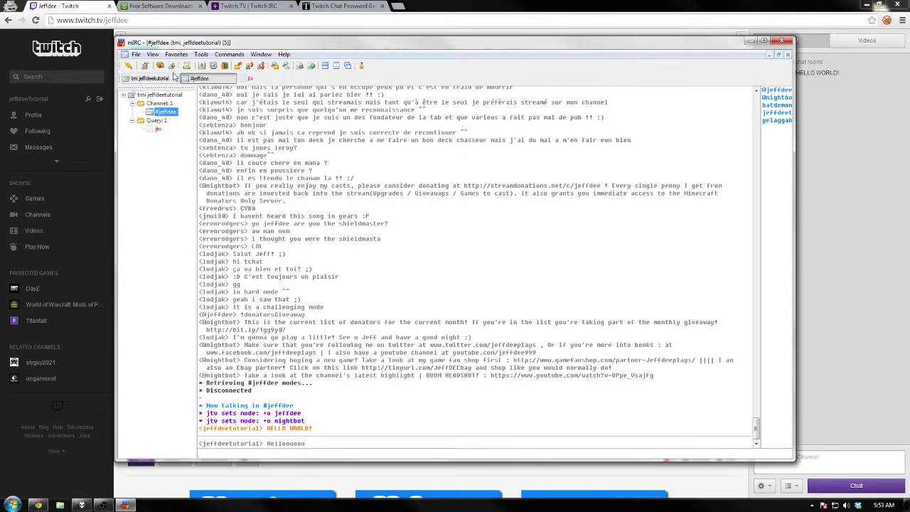
# Step: Set the chat background colour to cyan
pyautogui.click(225, 65)
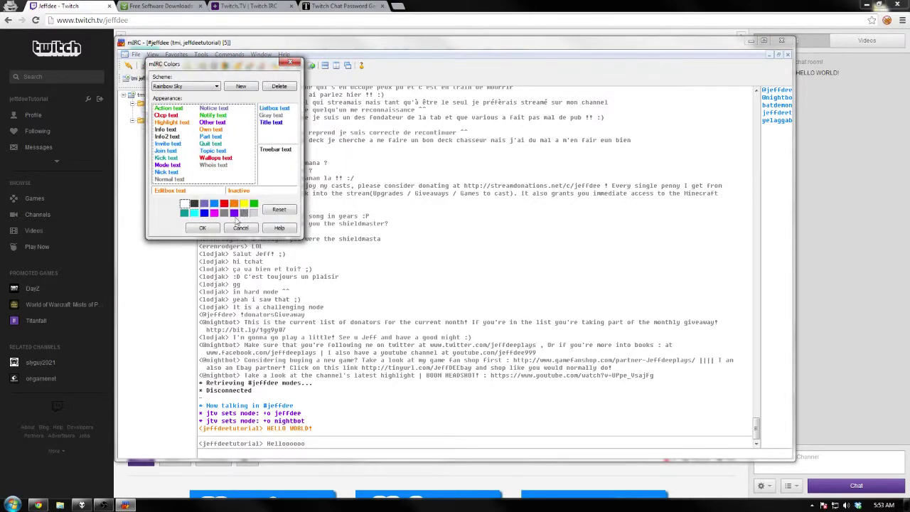
pyautogui.click(194, 213)
pyautogui.click(202, 228)
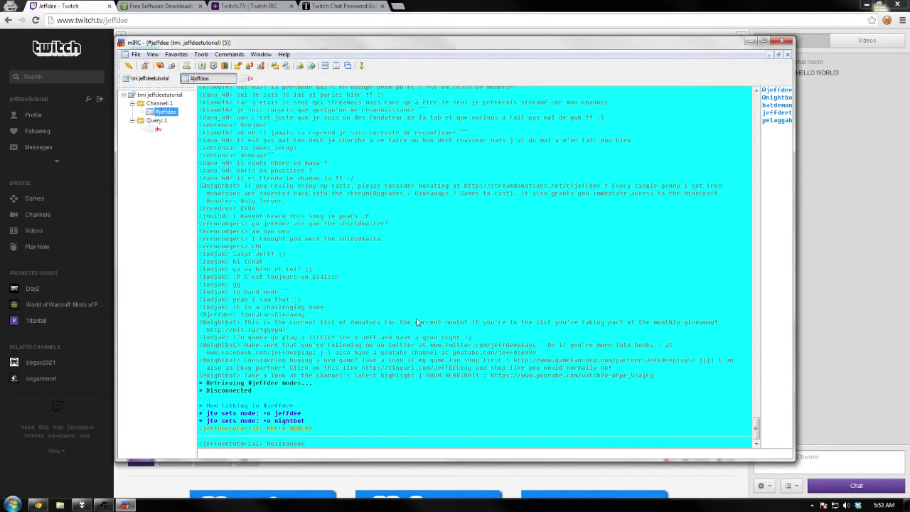